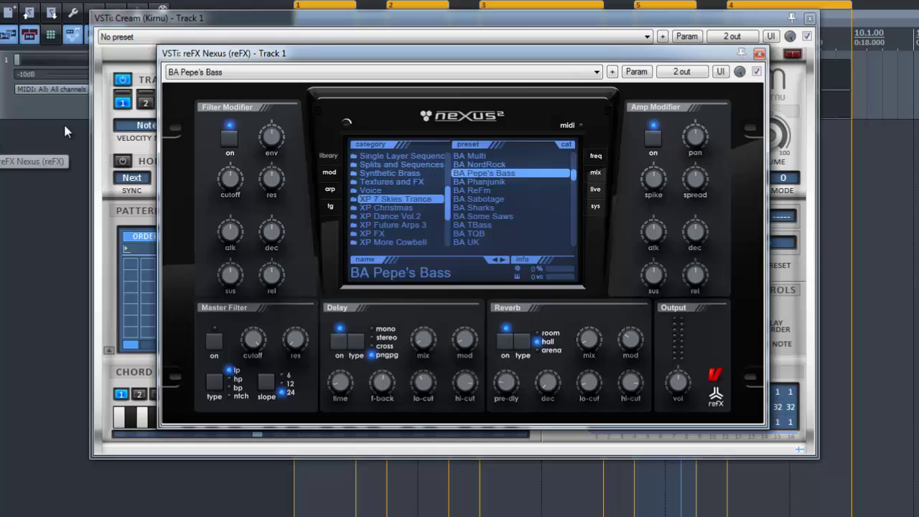
- Close the reFX Nexus and Cream (Kirnu) plugin windows
{"action": "left_click", "coordinate": [759, 54]}
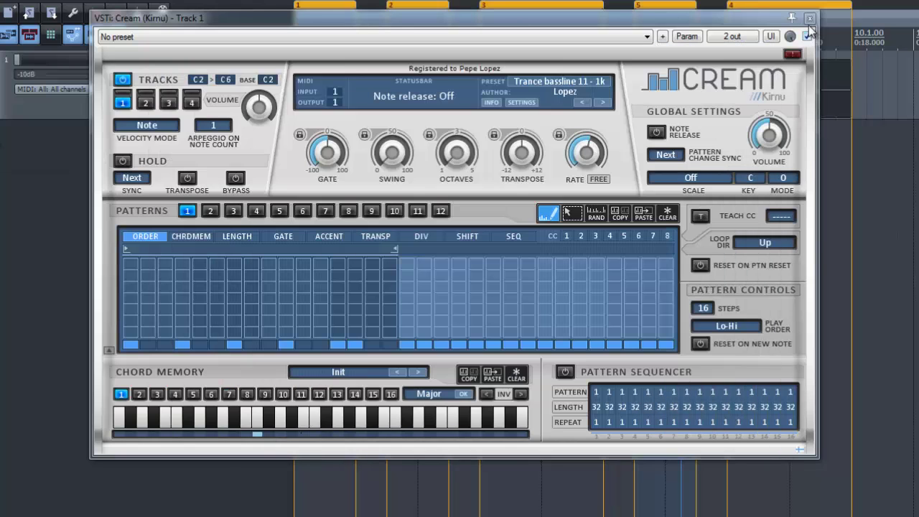
{"action": "left_click", "coordinate": [810, 17]}
- Open region 1's MIDI item with its single long C3 note, play it, and show Cream
{"action": "left_click", "coordinate": [318, 9]}
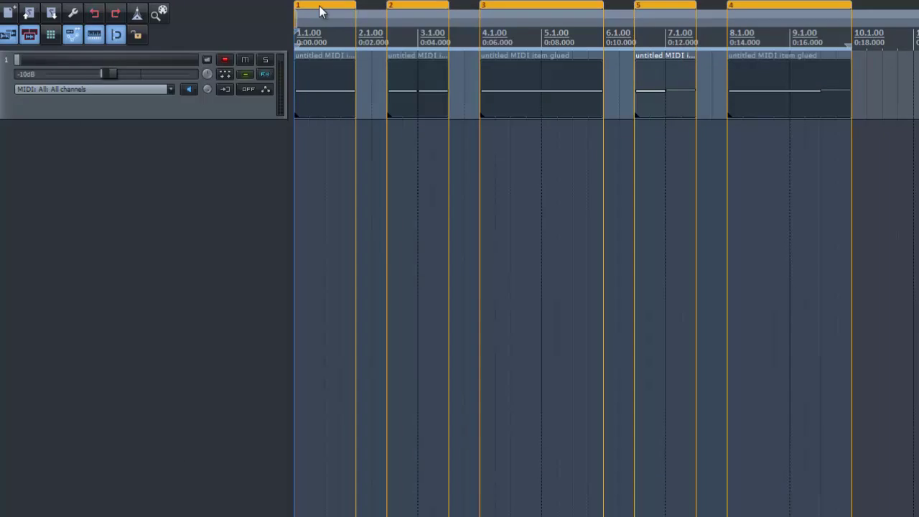
{"action": "double_click", "coordinate": [330, 83]}
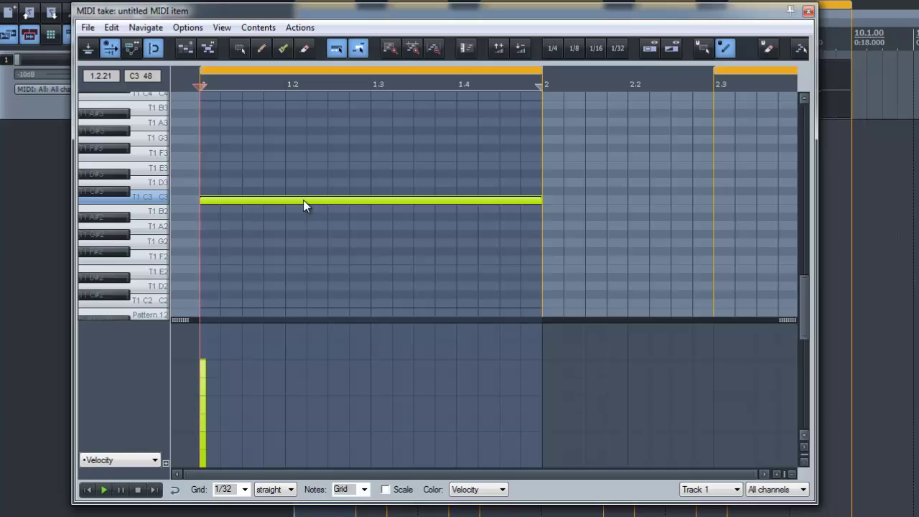
{"action": "key", "text": "space"}
{"action": "left_click", "coordinate": [4, 143]}
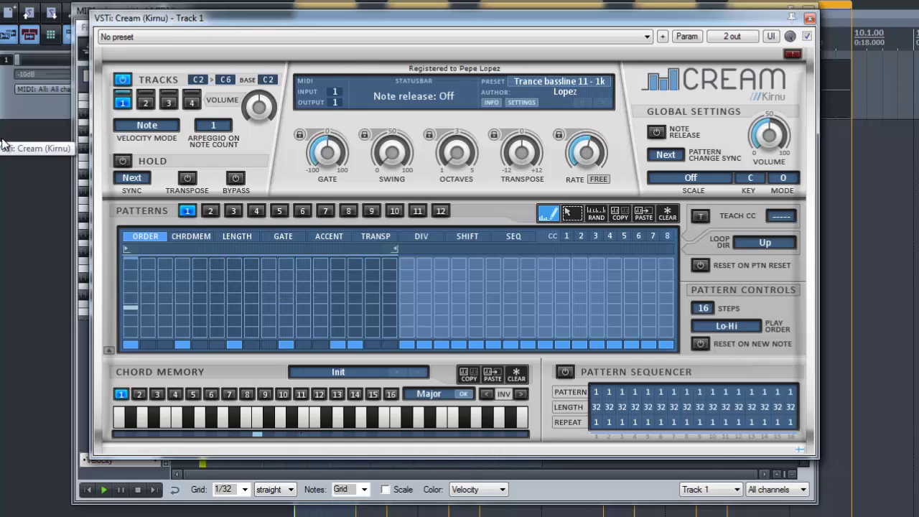
- Open the second MIDI item with its two C3 notes and audition it through Cream
{"action": "left_click", "coordinate": [810, 17]}
{"action": "left_click", "coordinate": [810, 10]}
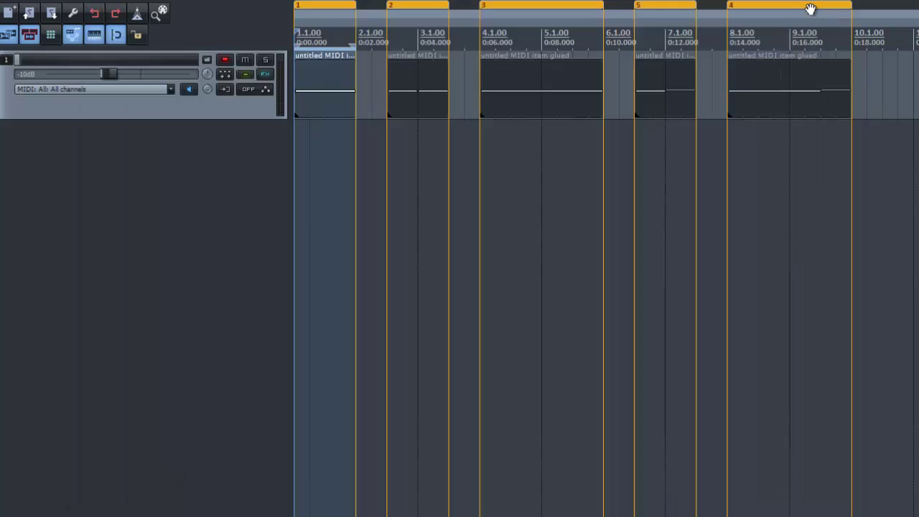
{"action": "double_click", "coordinate": [420, 94]}
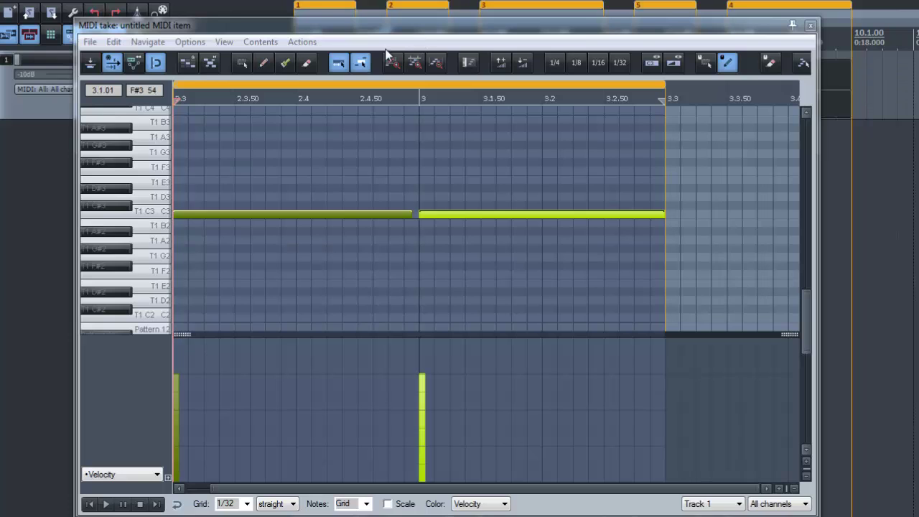
{"action": "key", "text": "space"}
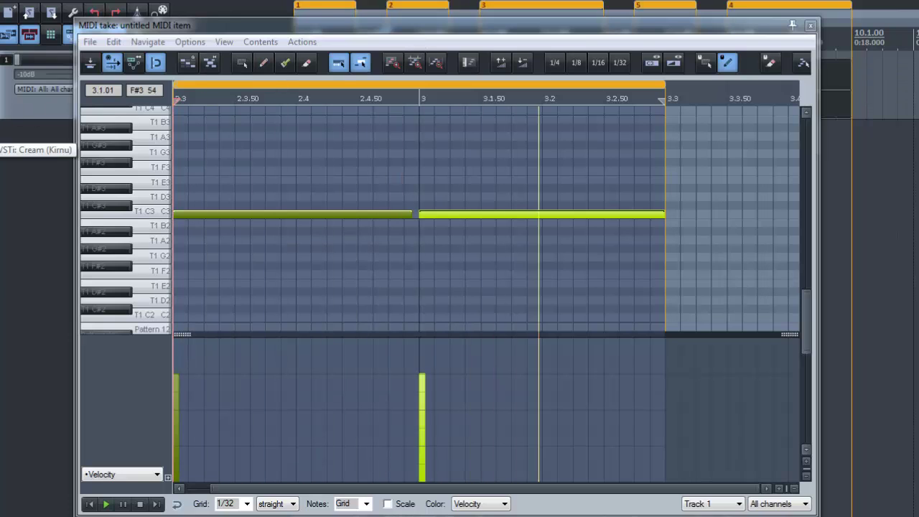
{"action": "left_click", "coordinate": [29, 133]}
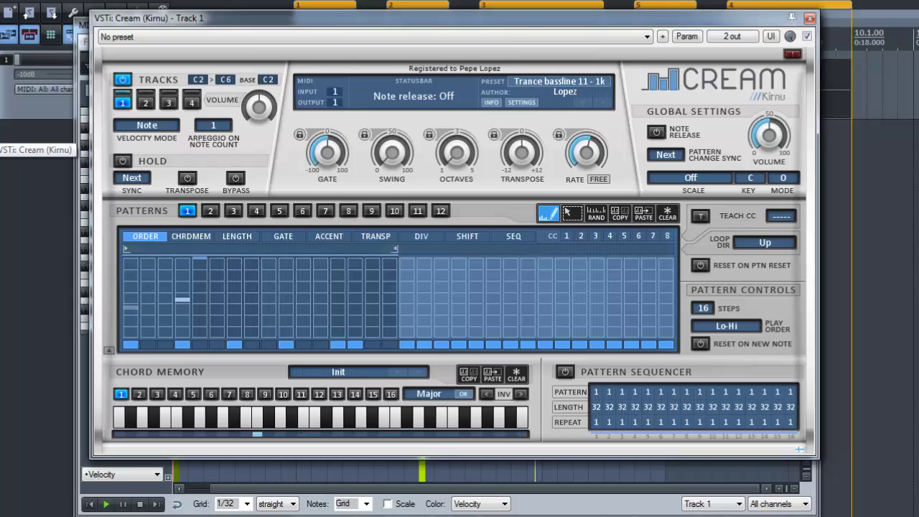
{"action": "left_click", "coordinate": [809, 17]}
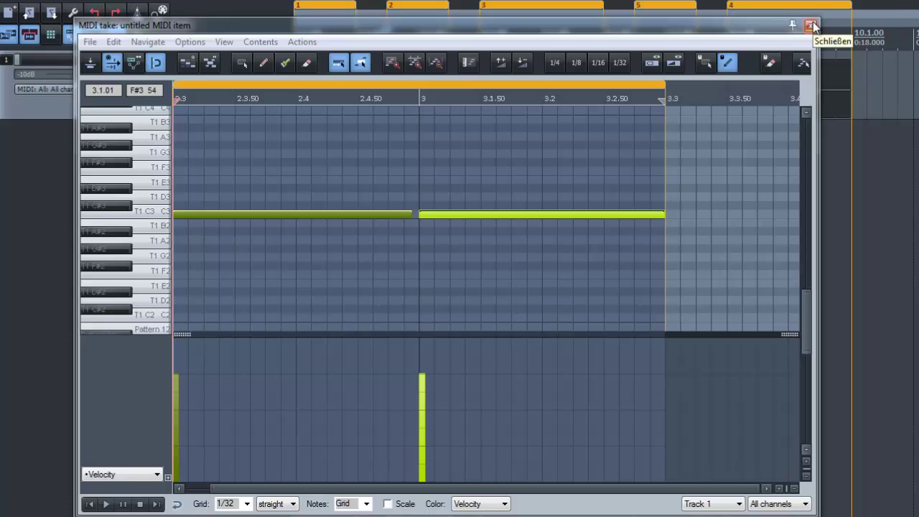
- Open the glued item, a C3 note followed by a higher note, and play it
{"action": "left_click", "coordinate": [810, 26]}
{"action": "double_click", "coordinate": [657, 75]}
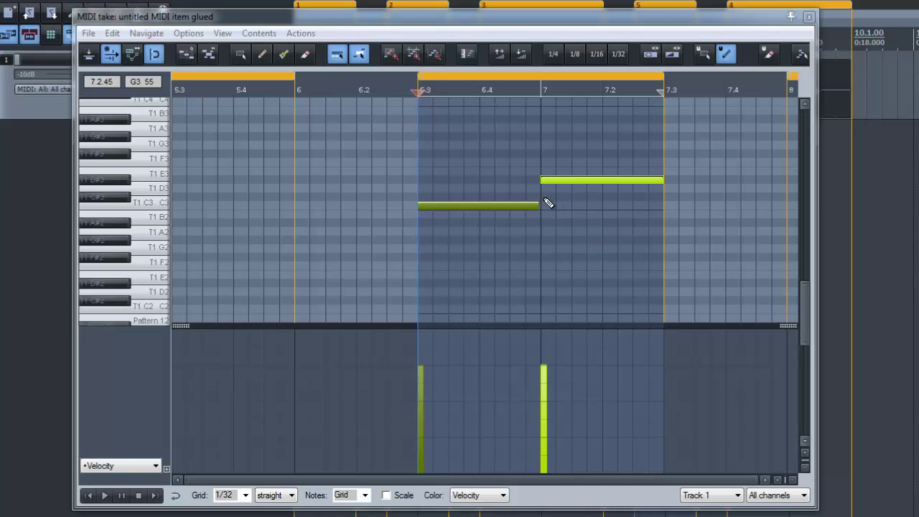
{"action": "key", "text": "space"}
{"action": "key", "text": "space"}
- Switch on Cream's Note Release and play the notes to hear the effect
{"action": "left_click", "coordinate": [221, 146]}
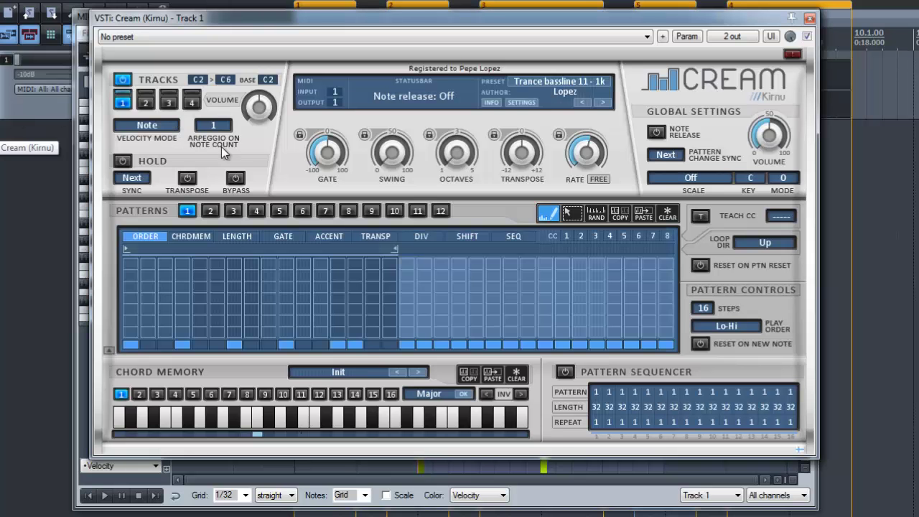
{"action": "left_click", "coordinate": [657, 132]}
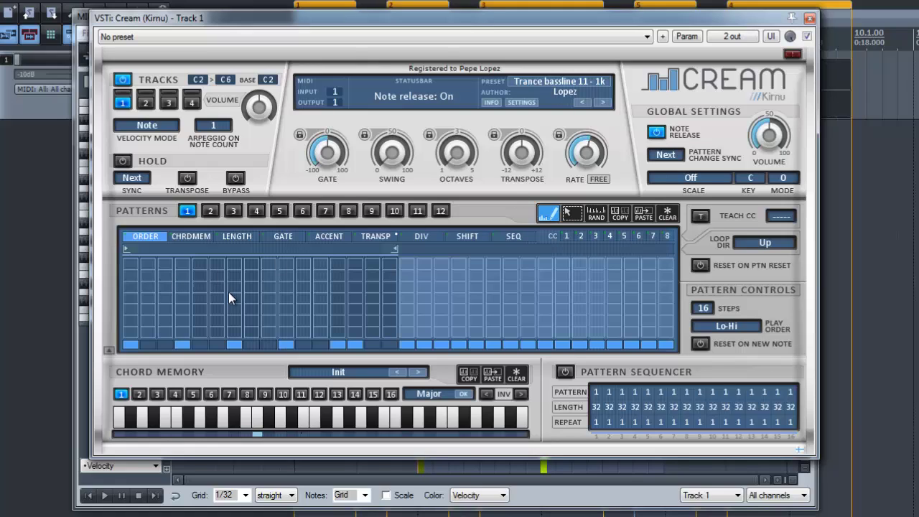
{"action": "left_click", "coordinate": [809, 19]}
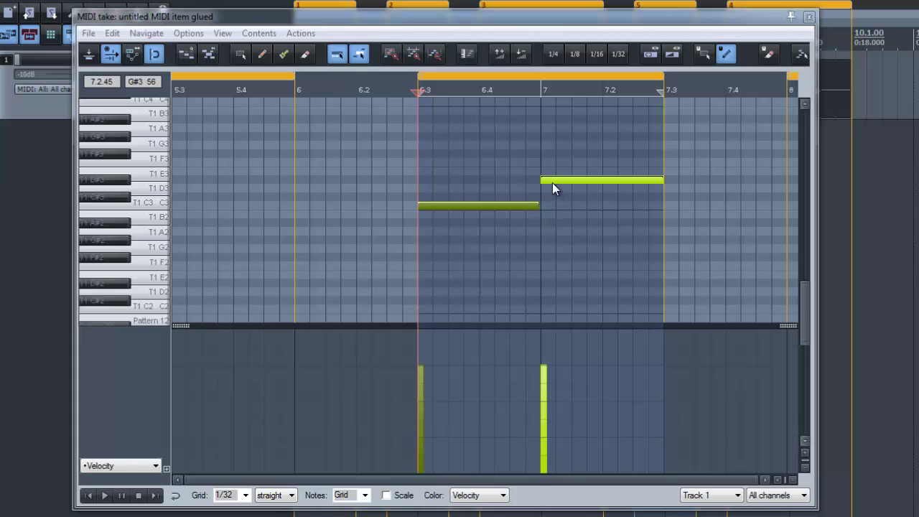
{"action": "key", "text": "space"}
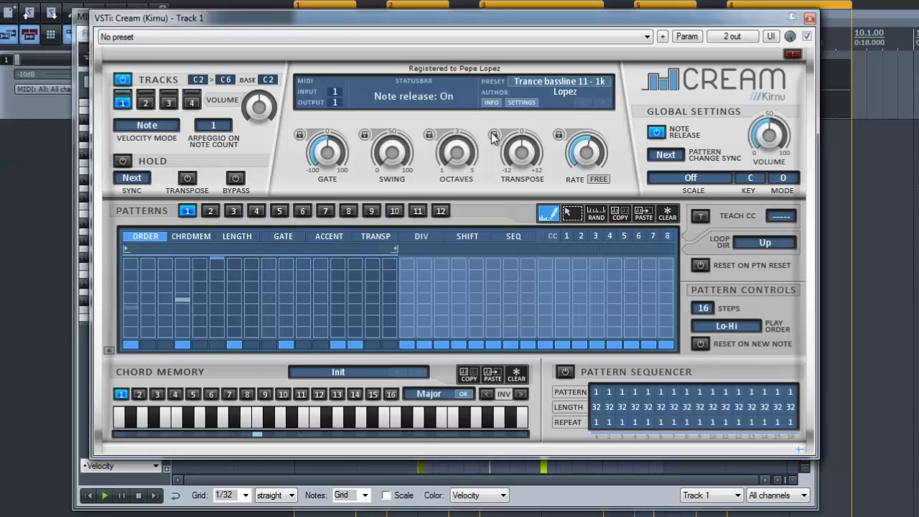
{"action": "key", "text": "space"}
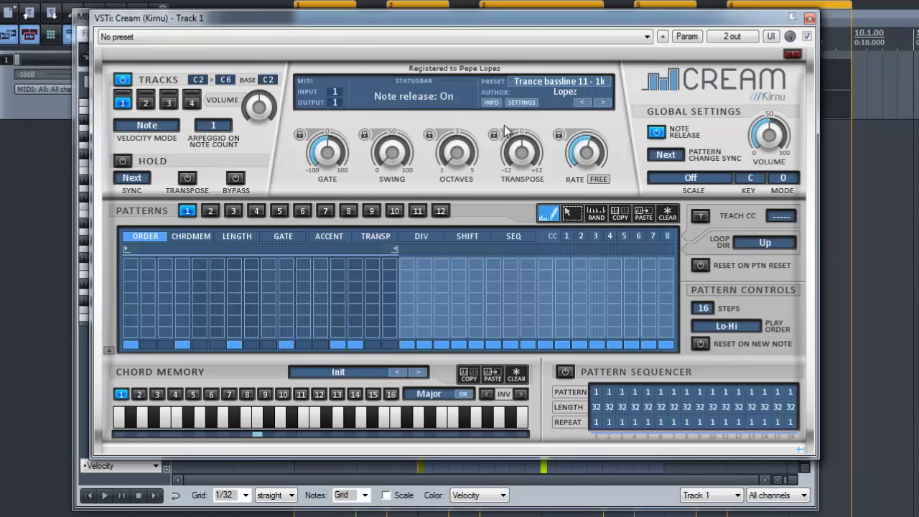
- Compare playback with Note Release off and then on again, leaving it on
{"action": "left_click", "coordinate": [657, 133]}
{"action": "key", "text": "space"}
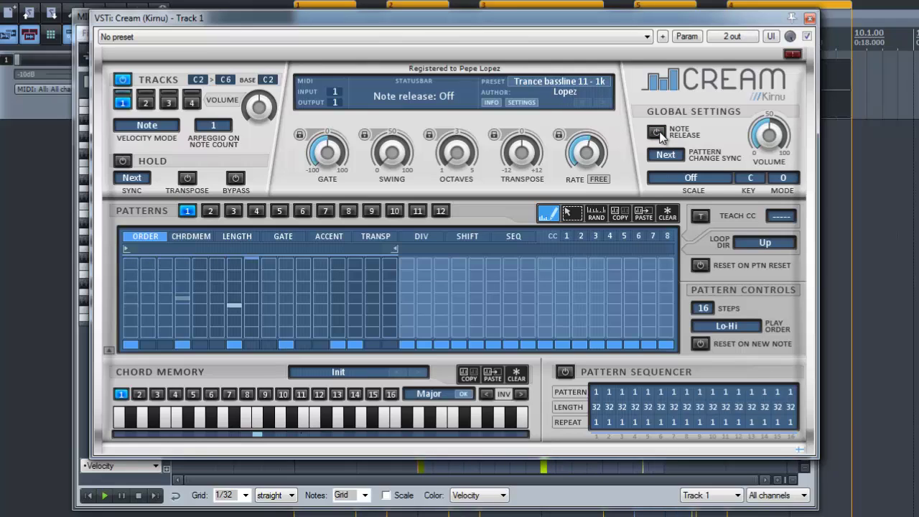
{"action": "key", "text": "space"}
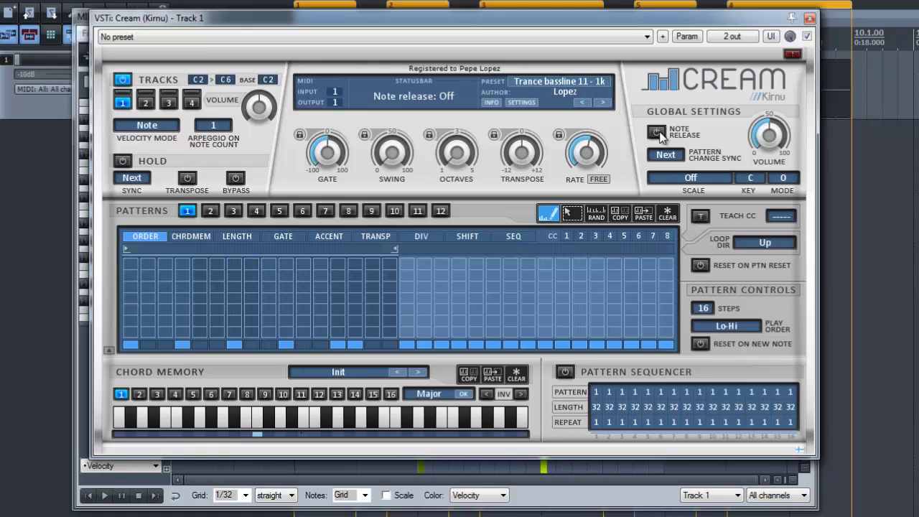
{"action": "left_click", "coordinate": [656, 132]}
{"action": "key", "text": "space"}
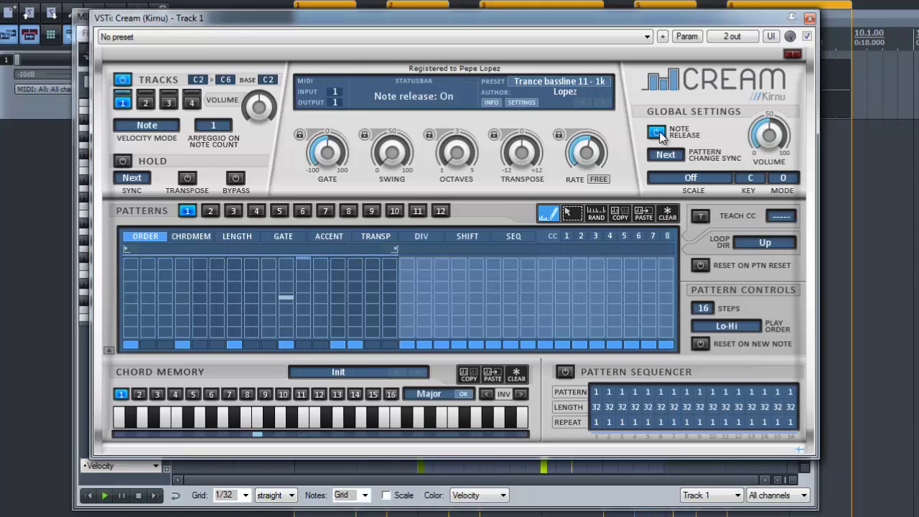
{"action": "key", "text": "space"}
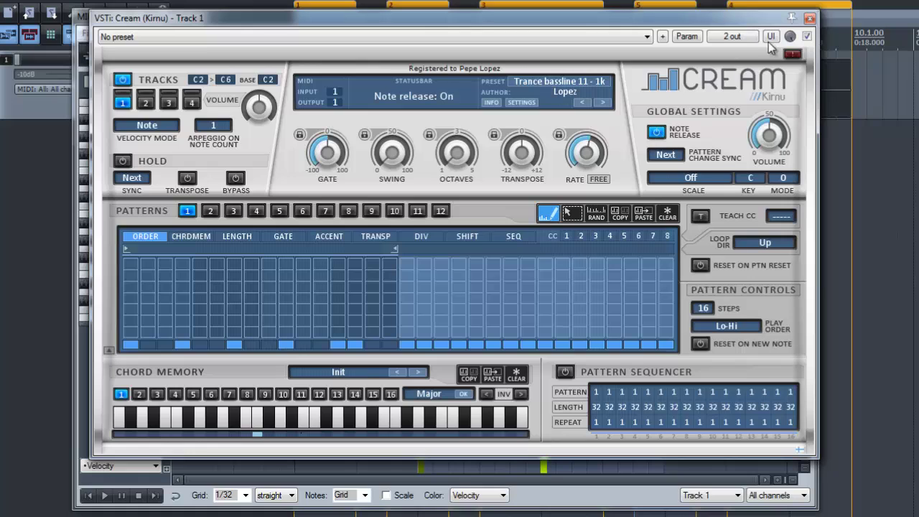
- Fit the notes in the MIDI editor and toggle Cream's Note Release off and back on
{"action": "left_click", "coordinate": [809, 17]}
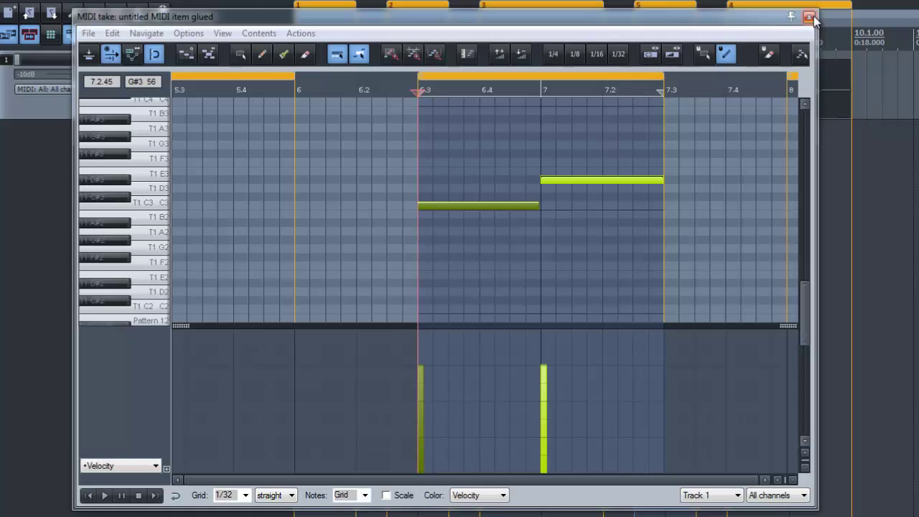
{"action": "left_click", "coordinate": [650, 47]}
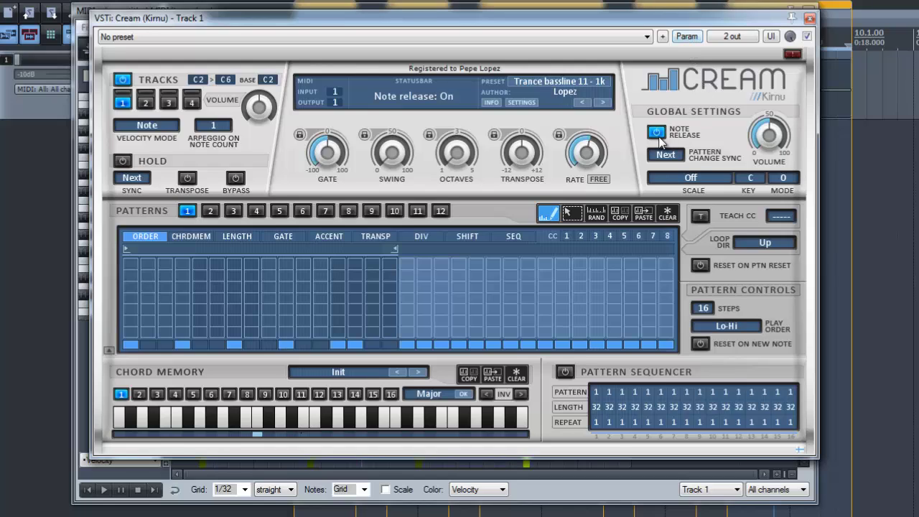
{"action": "left_click", "coordinate": [656, 133]}
{"action": "left_click", "coordinate": [656, 133]}
- Add a track envelope for Cream's Note release and close the plugin and MIDI editor
{"action": "left_click", "coordinate": [687, 37]}
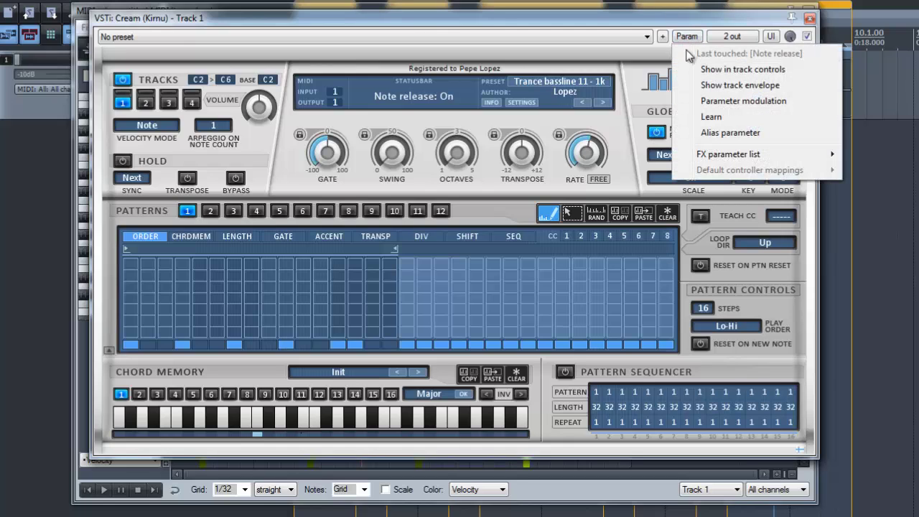
{"action": "left_click", "coordinate": [708, 89]}
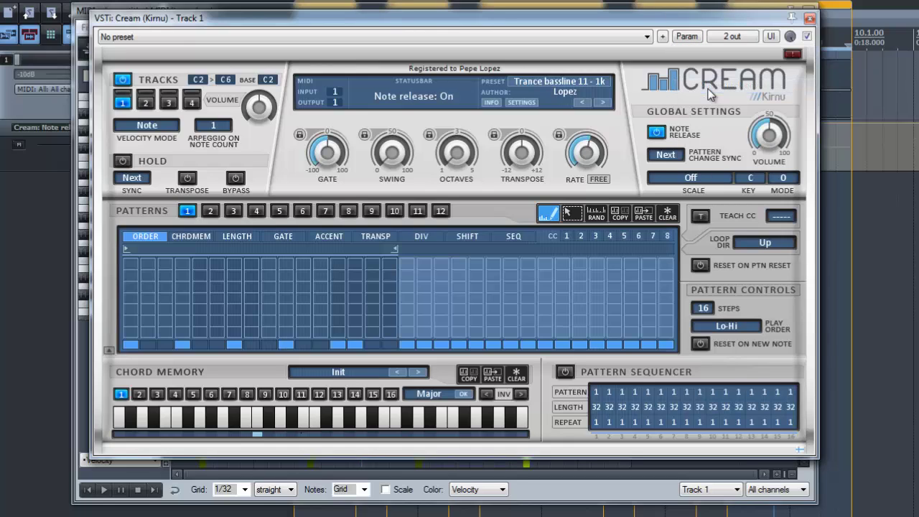
{"action": "left_click", "coordinate": [808, 17]}
{"action": "left_click", "coordinate": [807, 15]}
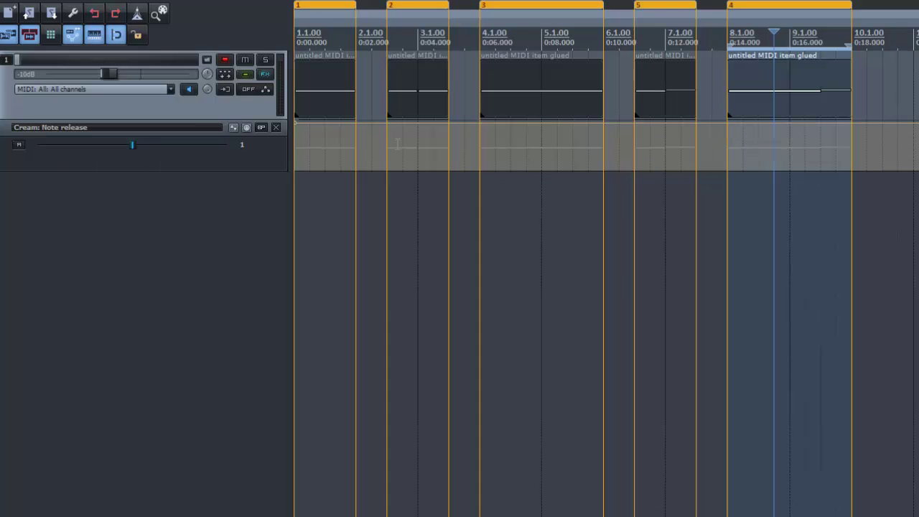
- Set the Note release envelope to 0 with a step to 1 from 9.3 to 10.1
{"action": "left_click_drag", "start_coordinate": [297, 122], "coordinate": [285, 179]}
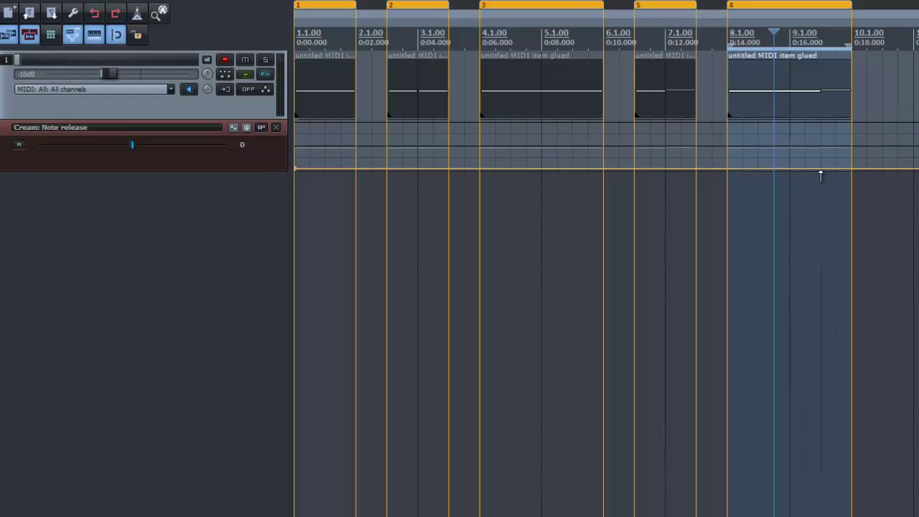
{"action": "mouse_move", "coordinate": [849, 135]}
{"action": "left_mouse_down"}
{"action": "mouse_move", "coordinate": [850, 115]}
{"action": "mouse_move", "coordinate": [831, 127]}
{"action": "mouse_move", "coordinate": [820, 118]}
{"action": "left_mouse_up"}
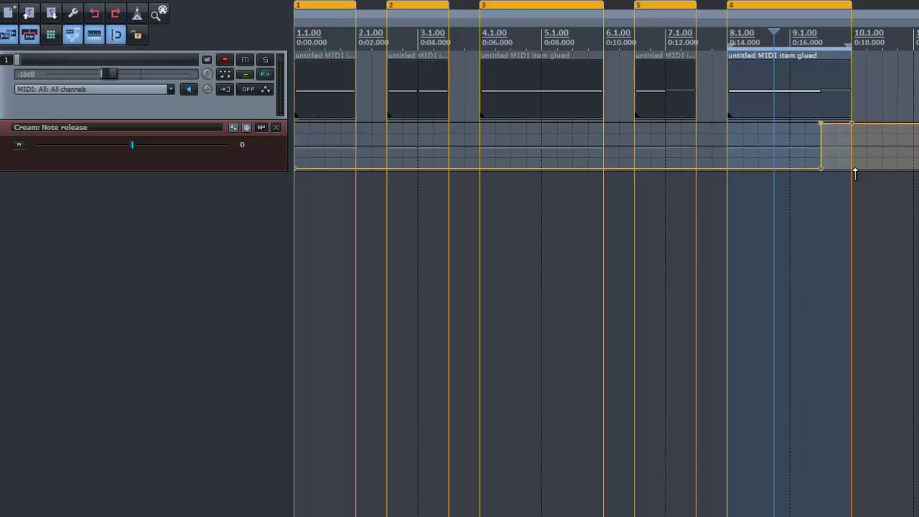
{"action": "mouse_move", "coordinate": [857, 168]}
{"action": "left_mouse_down"}
{"action": "mouse_move", "coordinate": [864, 165]}
{"action": "mouse_move", "coordinate": [853, 165]}
{"action": "left_mouse_up"}
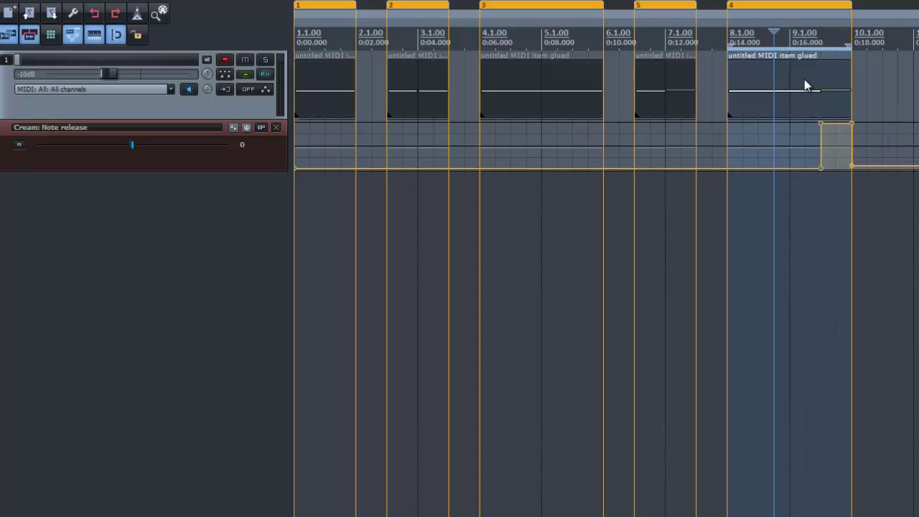
{"action": "double_click", "coordinate": [757, 92]}
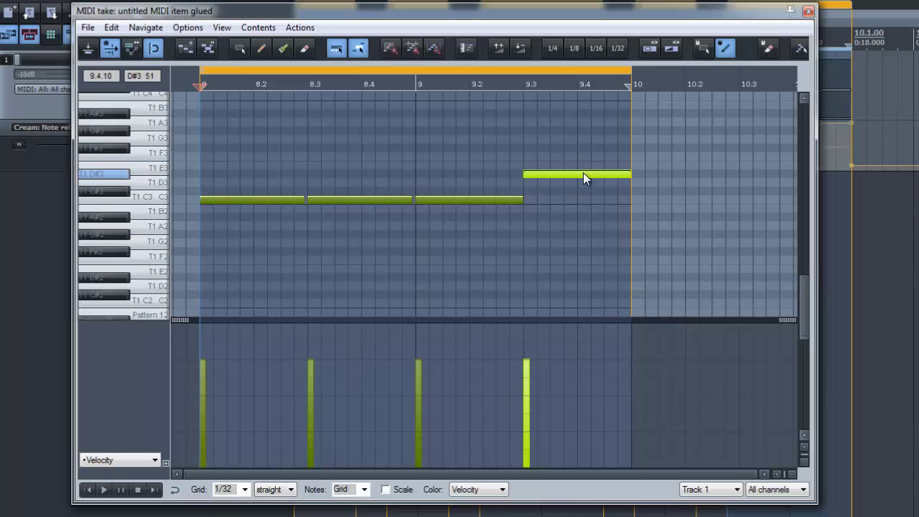
- Play the project with Cream open to see Note Release turn on only for the higher note
{"action": "key", "text": "space"}
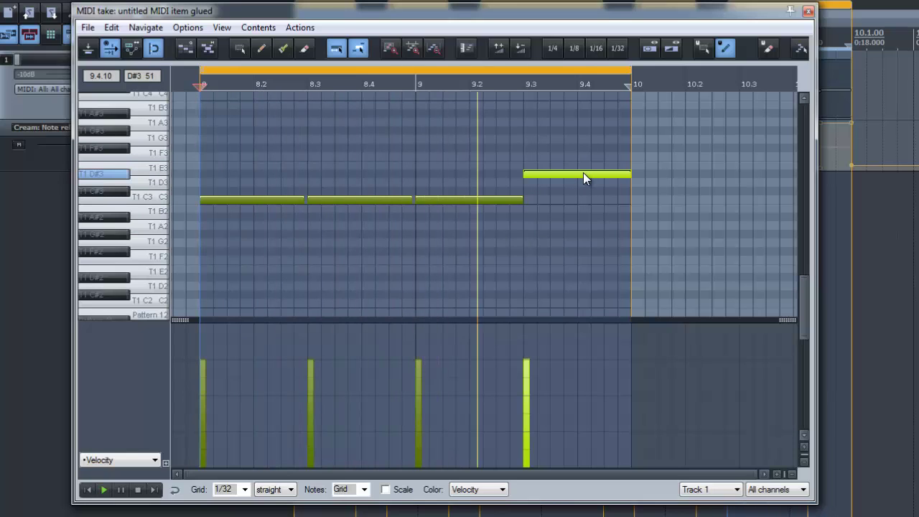
{"action": "left_click", "coordinate": [40, 127]}
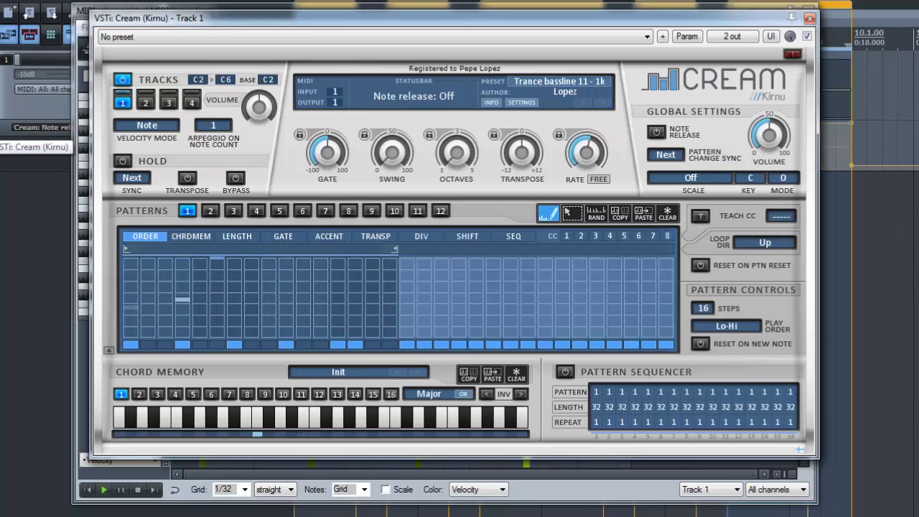
{"action": "left_click", "coordinate": [656, 132]}
{"action": "left_click", "coordinate": [656, 132]}
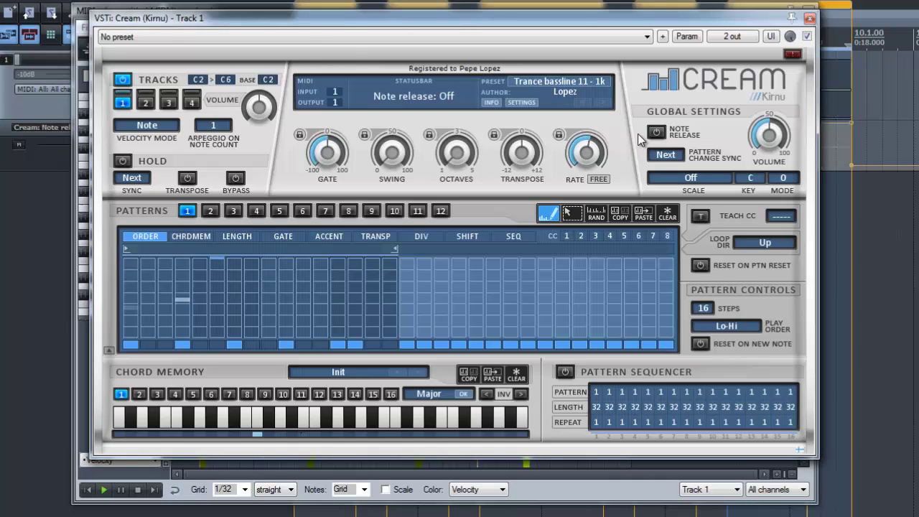
{"action": "left_click", "coordinate": [637, 134]}
{"action": "left_click", "coordinate": [638, 134]}
{"action": "left_click", "coordinate": [626, 133]}
{"action": "left_click", "coordinate": [627, 132]}
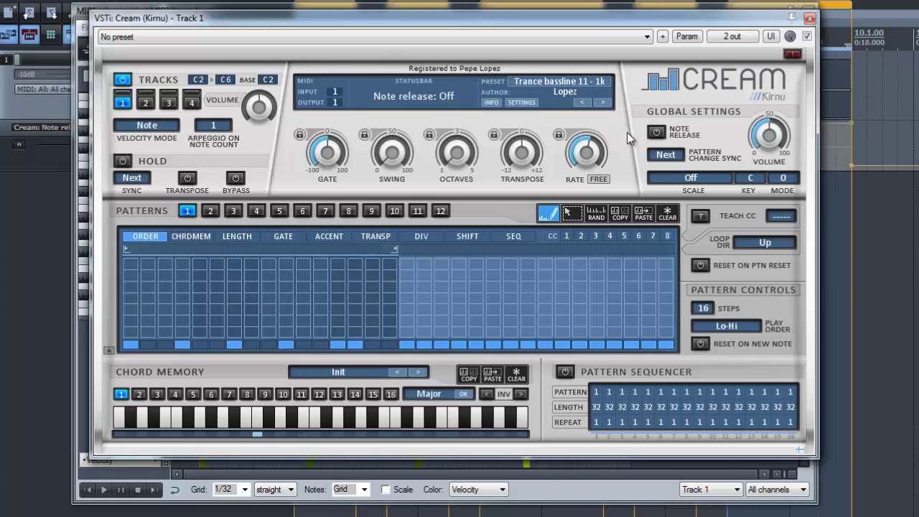